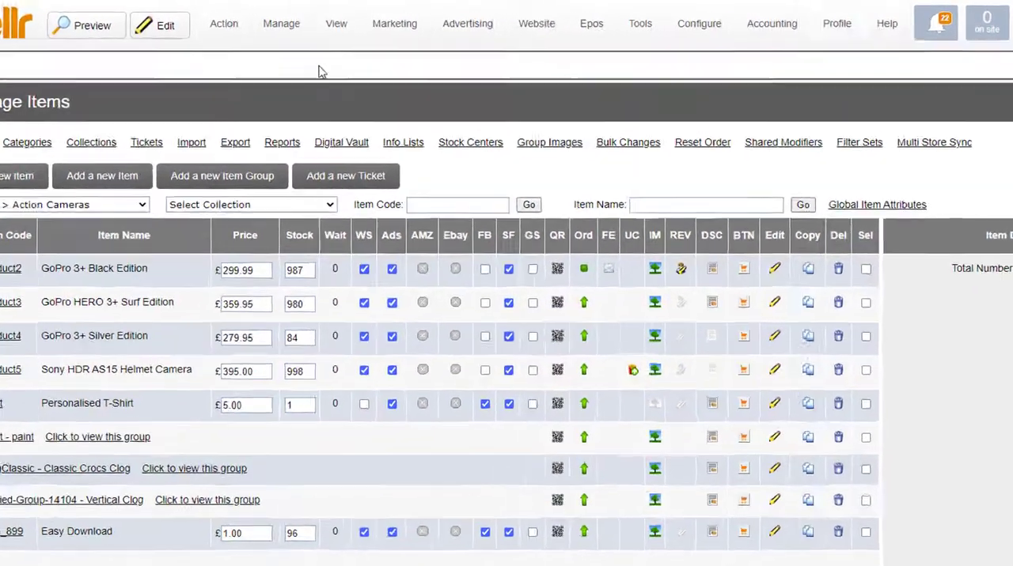
# Open the import page of the store's item management.
pyautogui.click(290, 27)
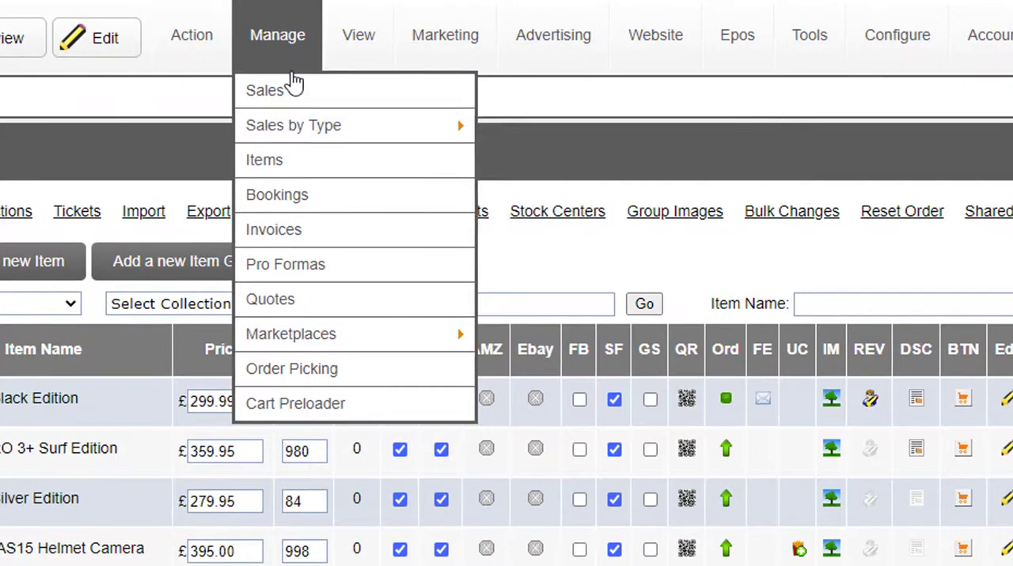
pyautogui.click(283, 164)
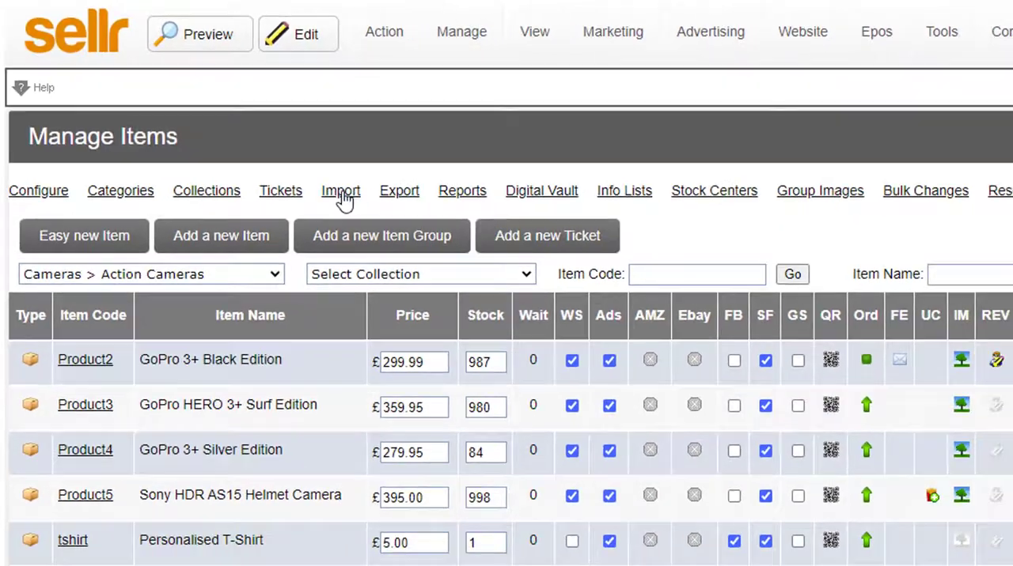
pyautogui.click(375, 213)
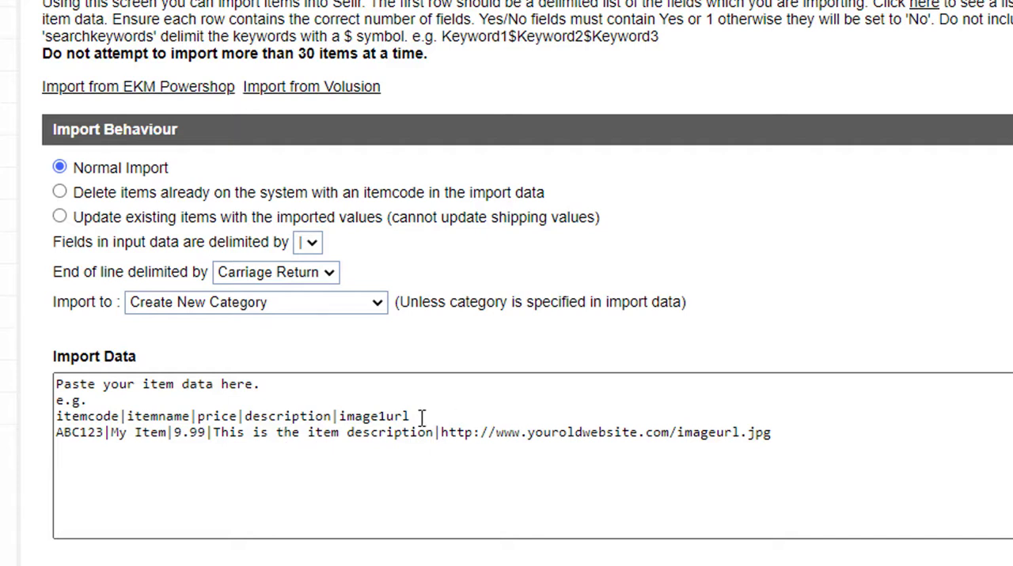
# Remove the "Paste your item data here." and "e.g." placeholder lines from the import data.
pyautogui.click(337, 415)
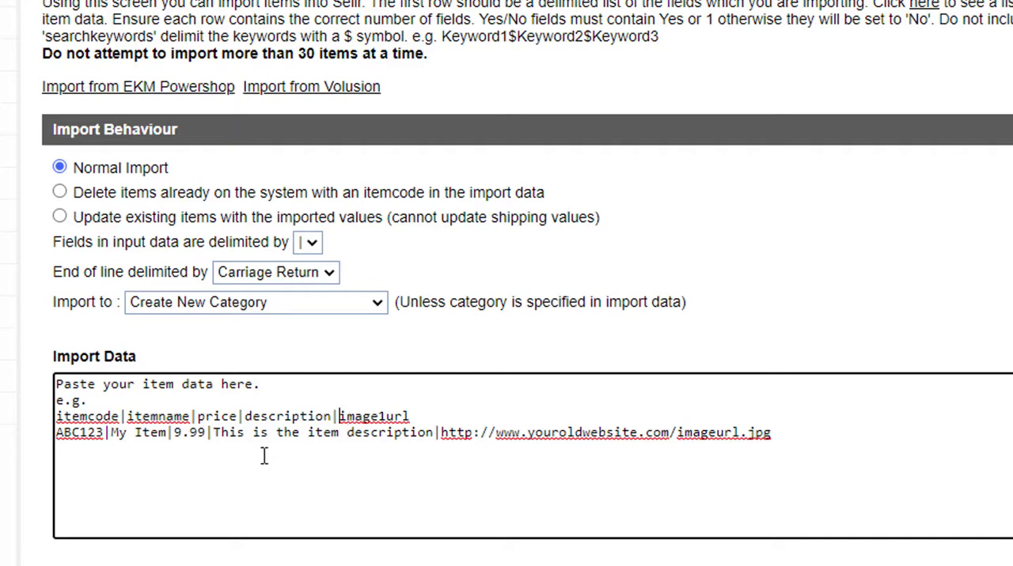
pyautogui.click(128, 416)
pyautogui.moveTo(124, 400); pyautogui.dragTo(55, 383)
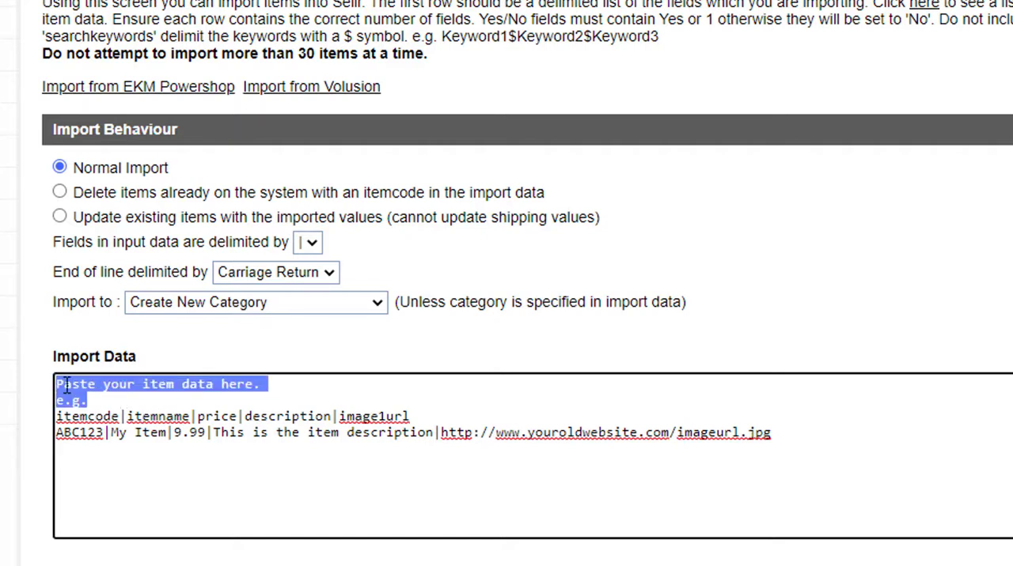
pyautogui.press('Delete')
pyautogui.press('Delete')
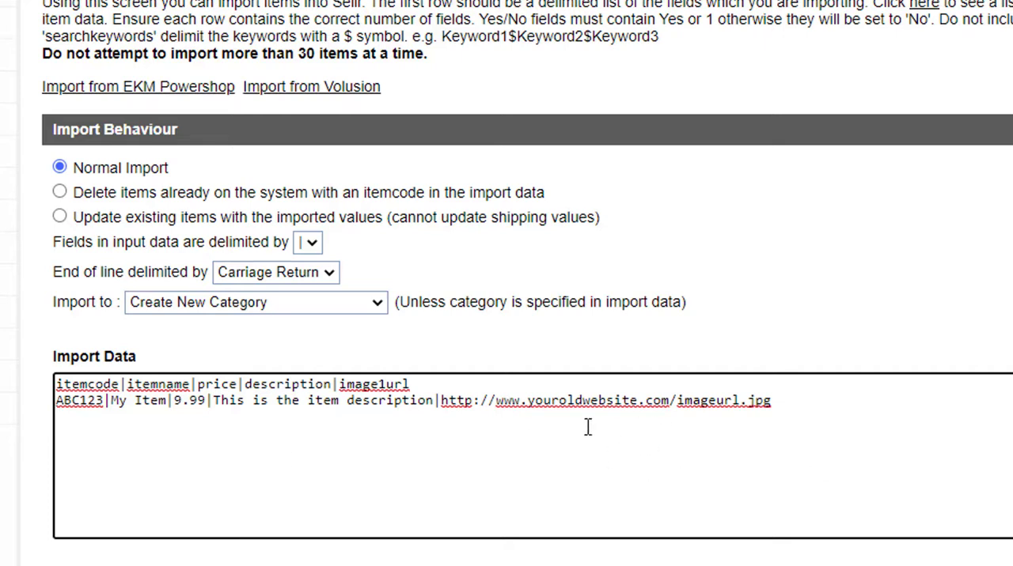
pyautogui.moveTo(439, 401); pyautogui.dragTo(774, 402)
pyautogui.click(804, 398)
pyautogui.moveTo(58, 386); pyautogui.dragTo(418, 386)
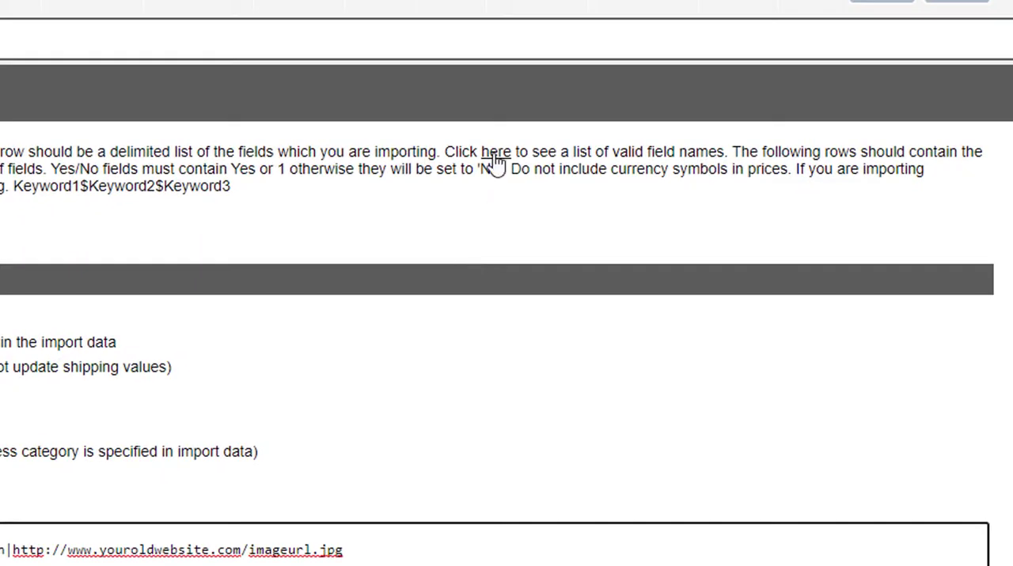
# Open the list of valid import field names, look through it and close it.
pyautogui.click(496, 155)
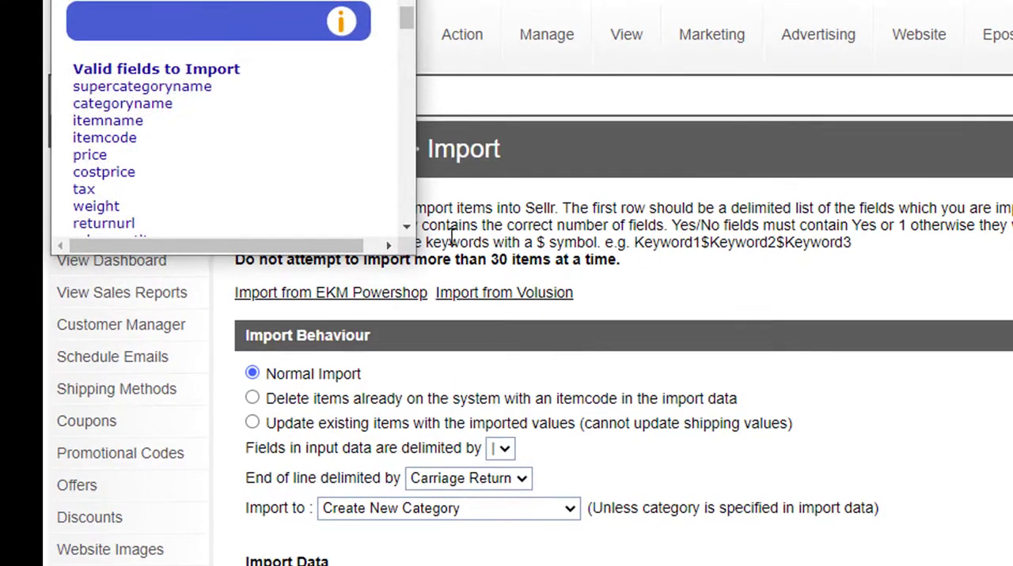
pyautogui.moveTo(383, 254); pyautogui.dragTo(419, 563)
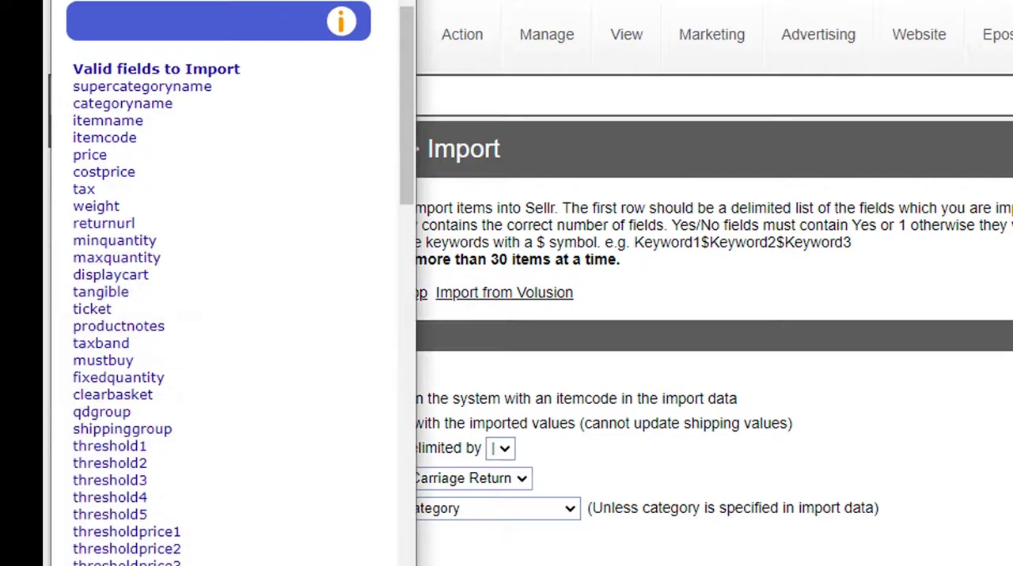
pyautogui.scroll(-10, 322, 540)
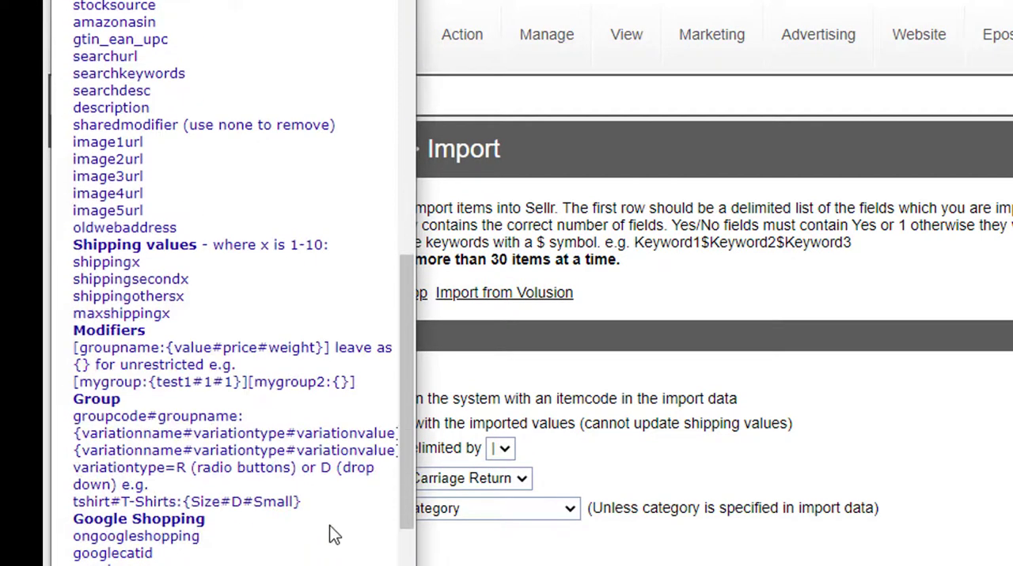
pyautogui.scroll(-8, 322, 541)
pyautogui.scroll(18, 278, 481)
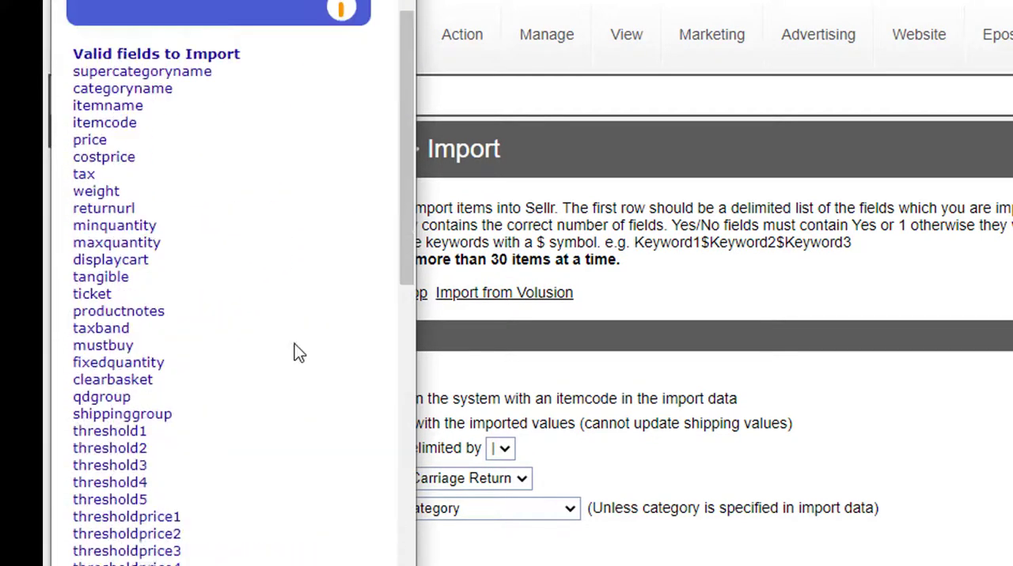
pyautogui.click(346, 5)
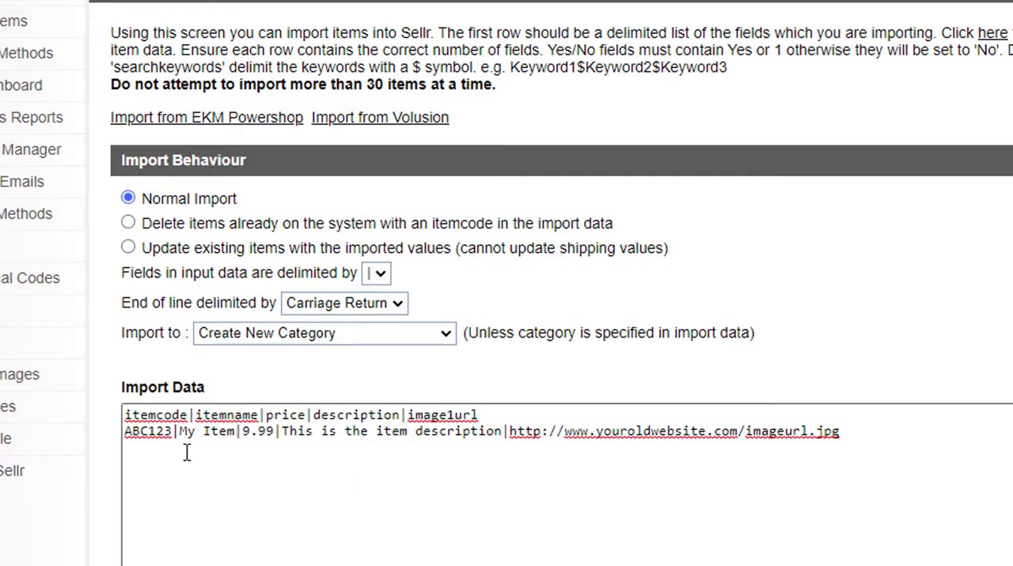
# Set the import behaviour to update existing items with the imported values.
pyautogui.moveTo(172, 432); pyautogui.dragTo(123, 433)
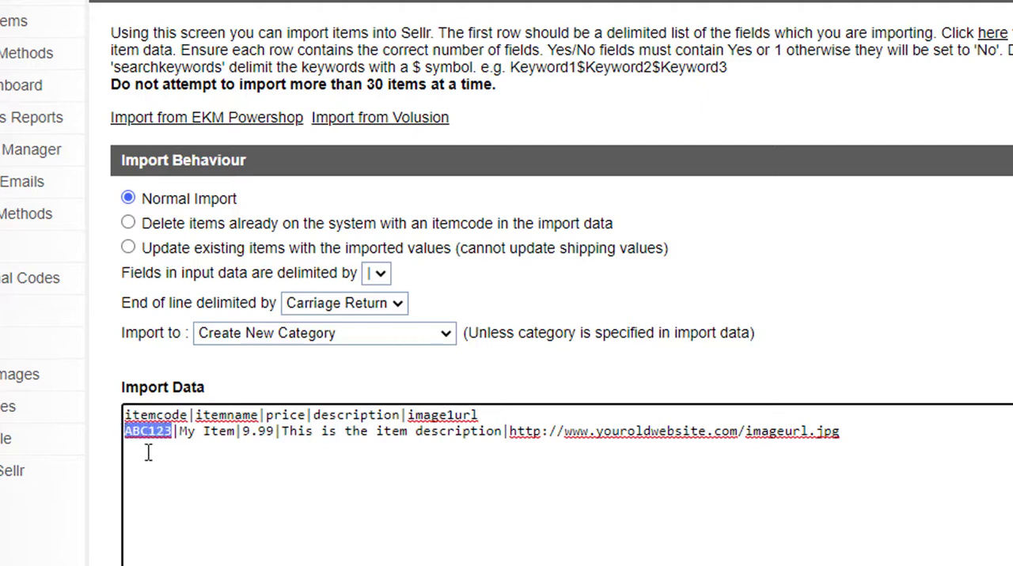
pyautogui.click(128, 224)
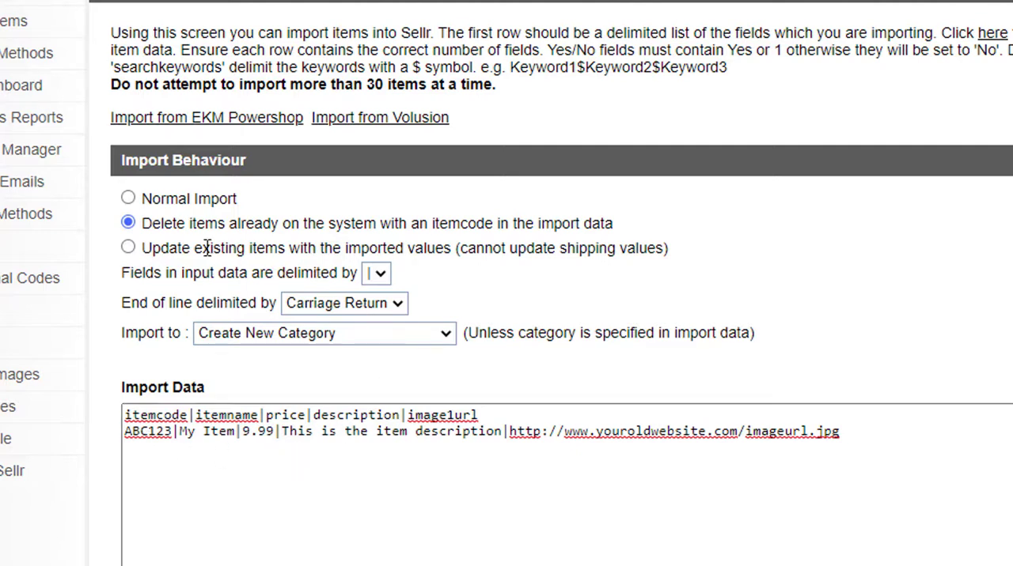
pyautogui.click(129, 248)
pyautogui.click(235, 486)
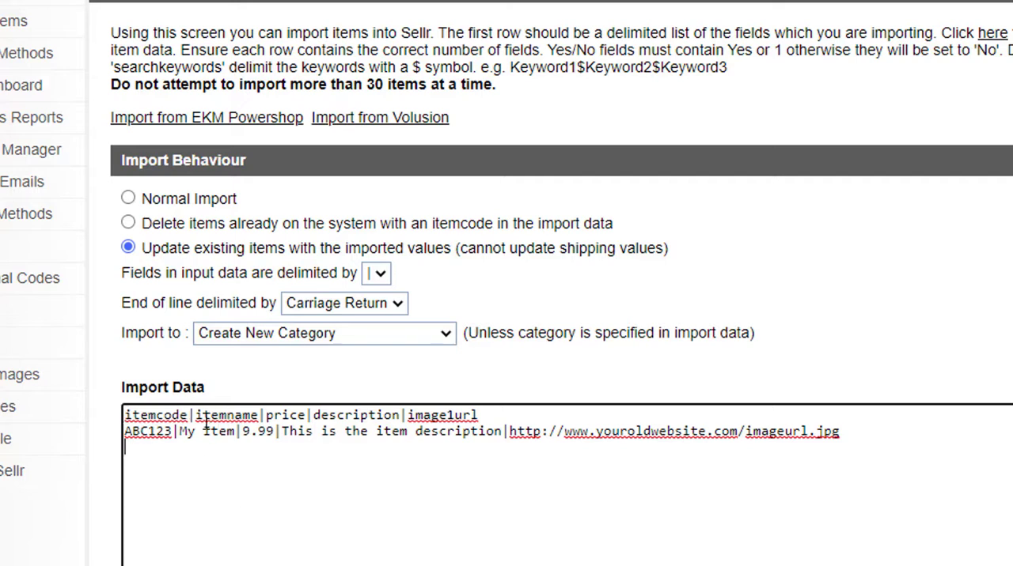
# Reduce the import data to the itemcode and price fields, removing the item name, description and image URL from both rows.
pyautogui.moveTo(195, 416); pyautogui.dragTo(267, 419)
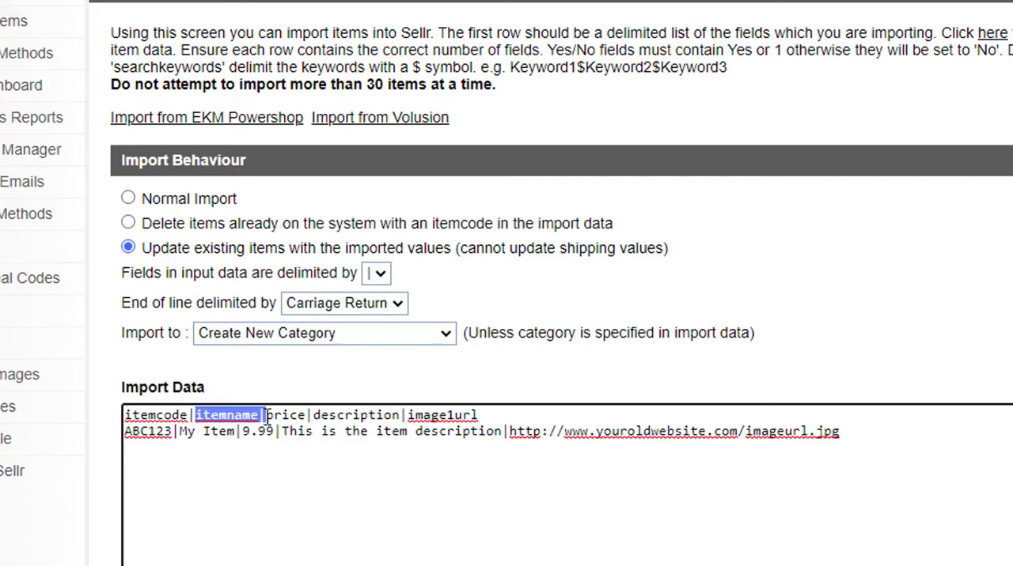
pyautogui.press('BackSpace')
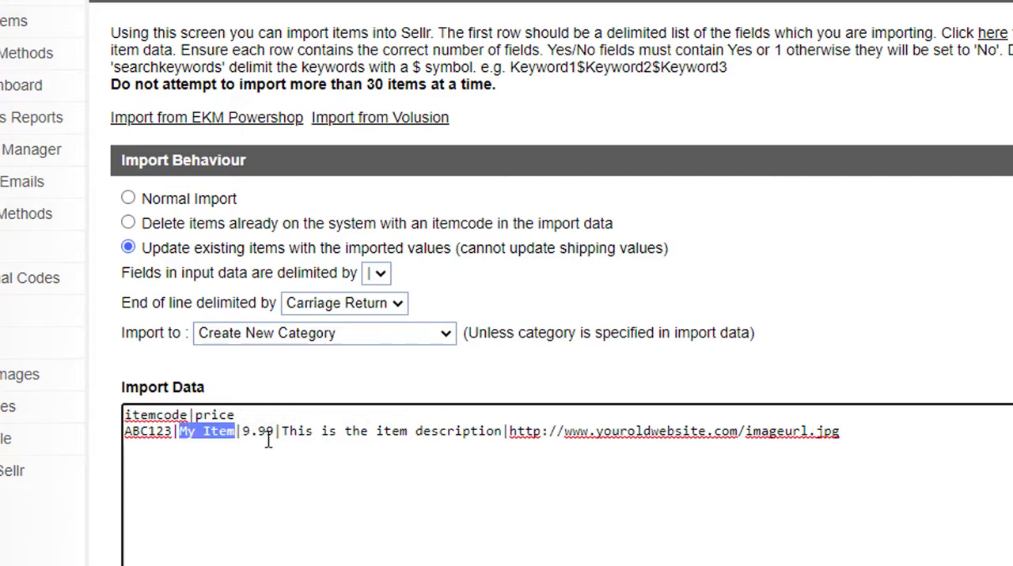
pyautogui.press('BackSpace')
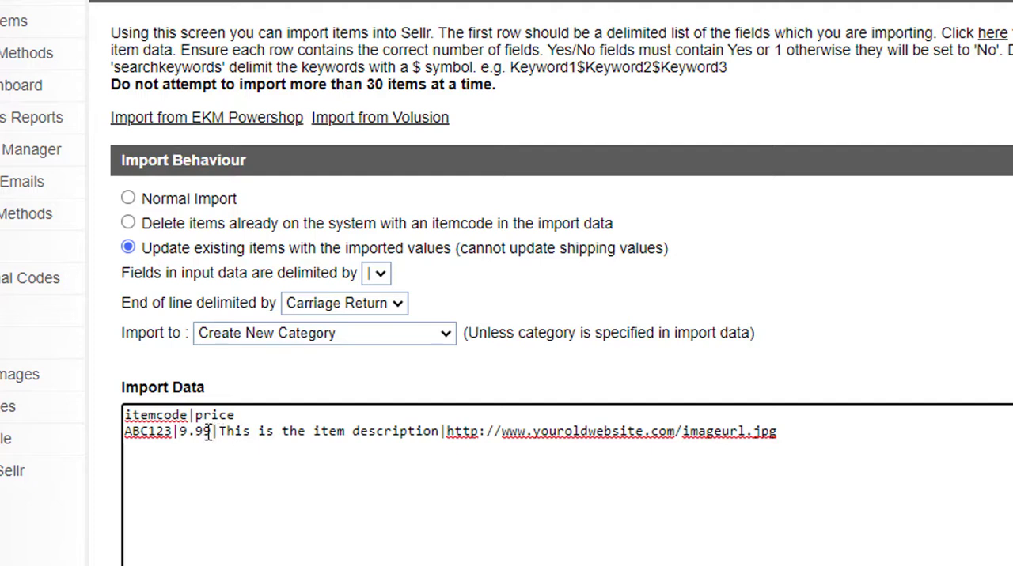
pyautogui.moveTo(210, 431); pyautogui.dragTo(780, 436)
pyautogui.press('BackSpace')
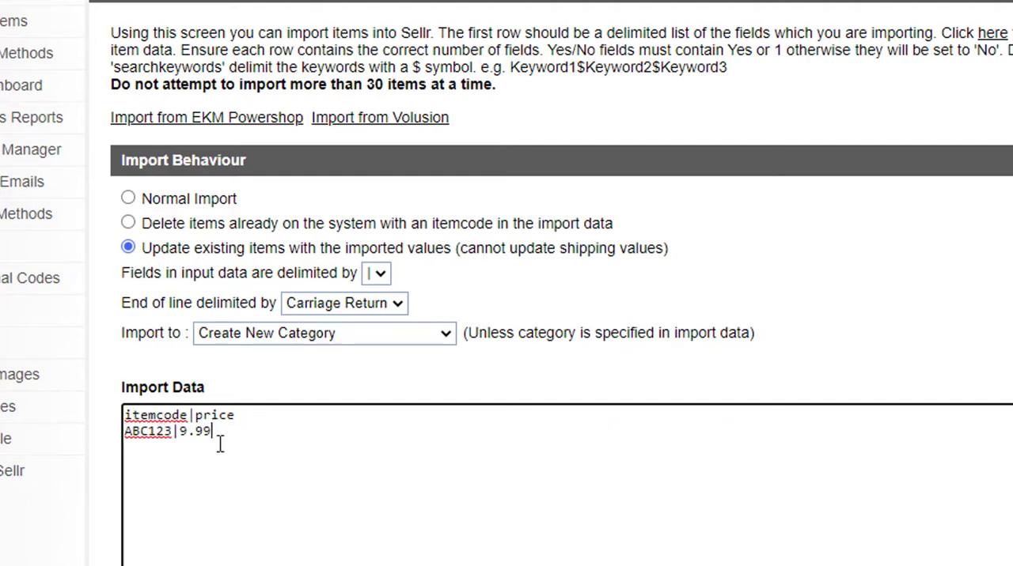
# Set the price in the item row of the import data to 19.99.
pyautogui.moveTo(124, 435); pyautogui.dragTo(177, 431)
pyautogui.click(199, 431)
pyautogui.click(181, 432)
pyautogui.write('1')
pyautogui.click(220, 432)
# Check the available options for the target category, the field delimiter and the end-of-line delimiter.
pyautogui.click(424, 333)
pyautogui.click(551, 360)
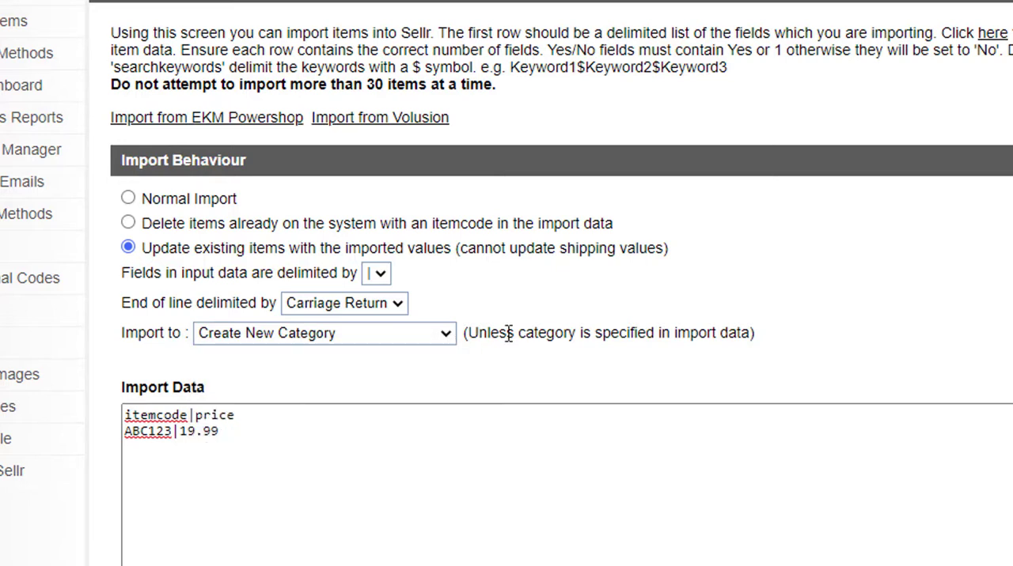
pyautogui.click(381, 273)
pyautogui.click(374, 310)
pyautogui.click(398, 304)
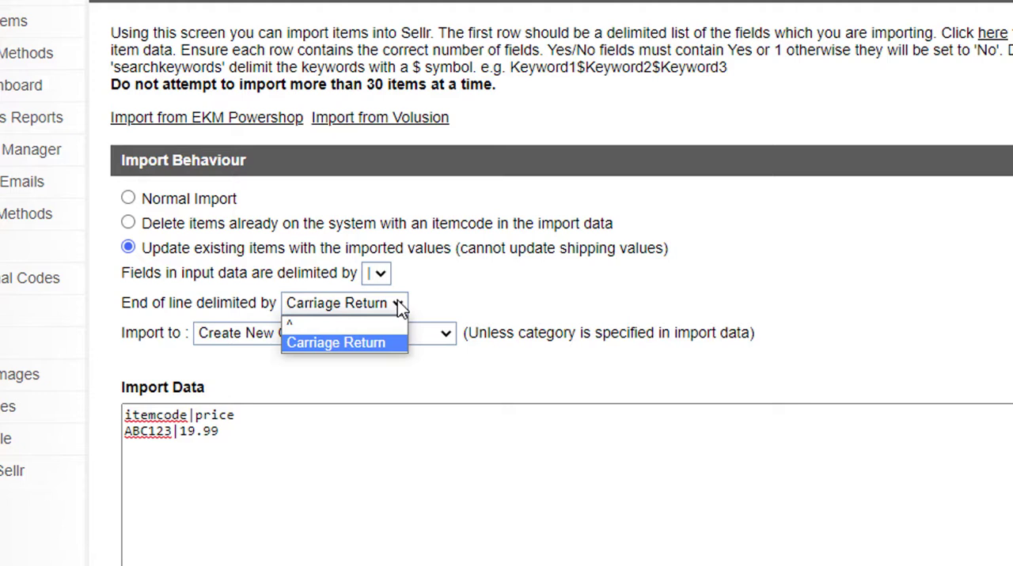
pyautogui.click(466, 285)
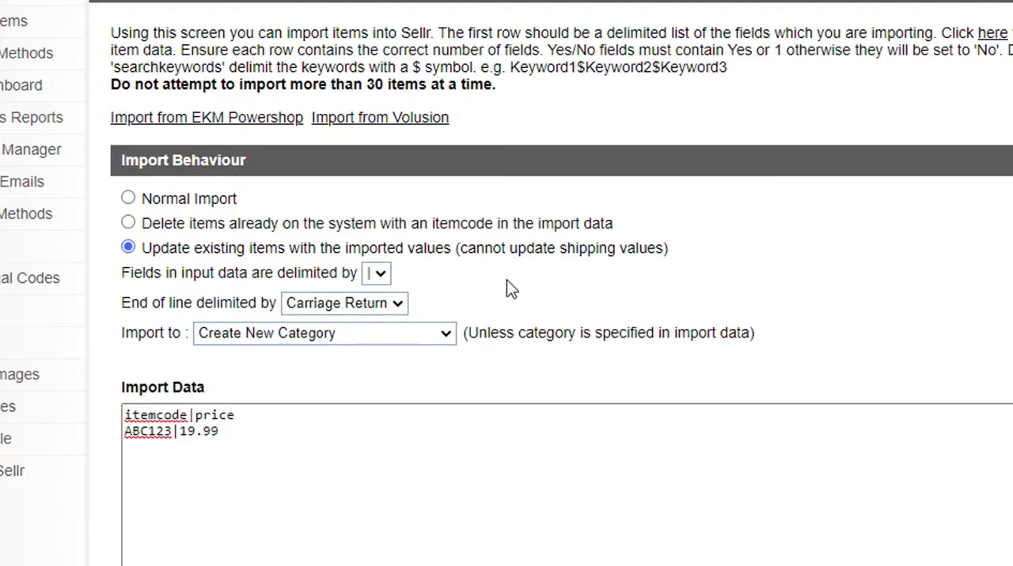
# Add an itemname field to the header and give the item row the code TST01 and the name Test Import.
pyautogui.click(403, 430)
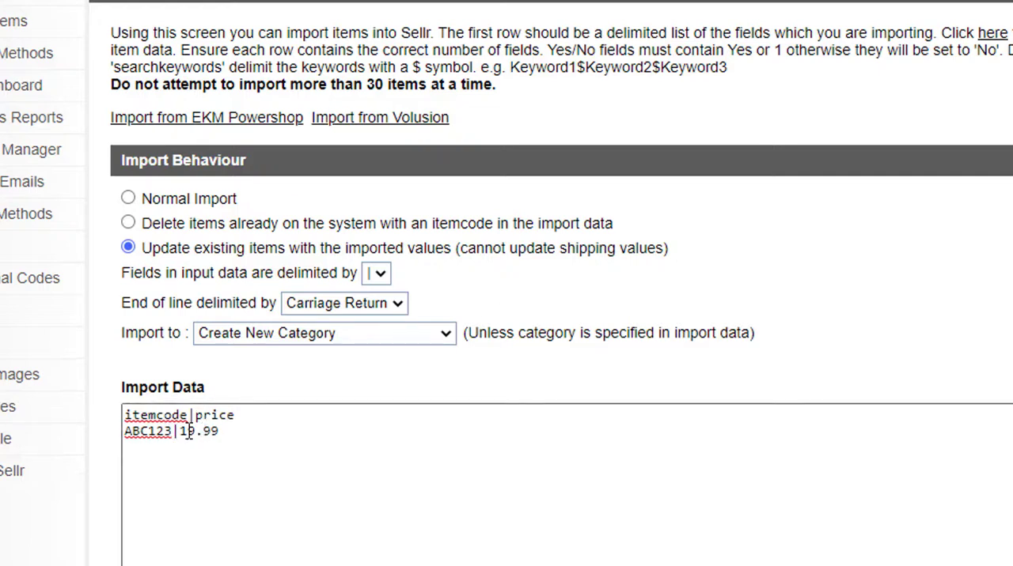
pyautogui.click(195, 417)
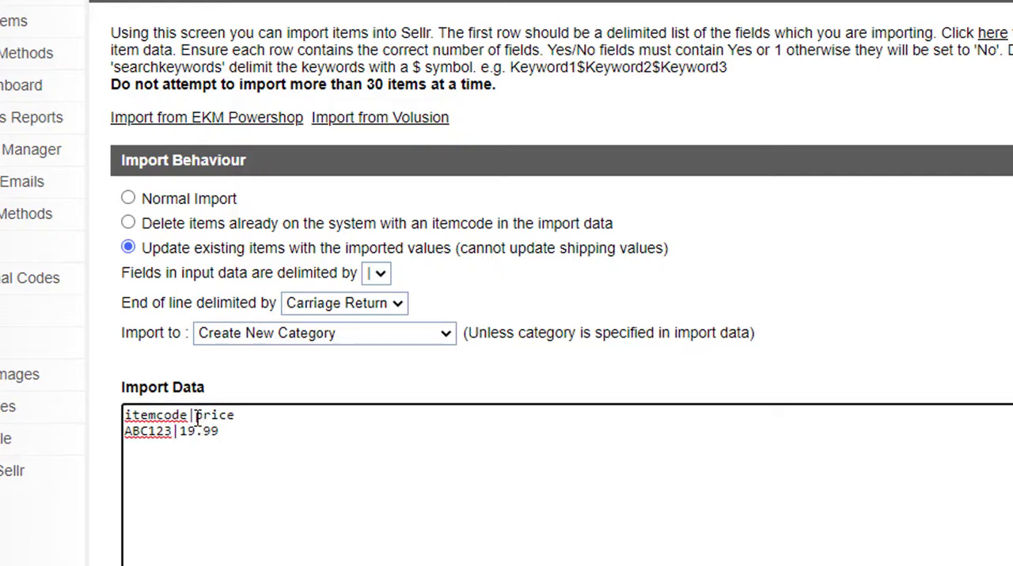
pyautogui.write('itemname|')
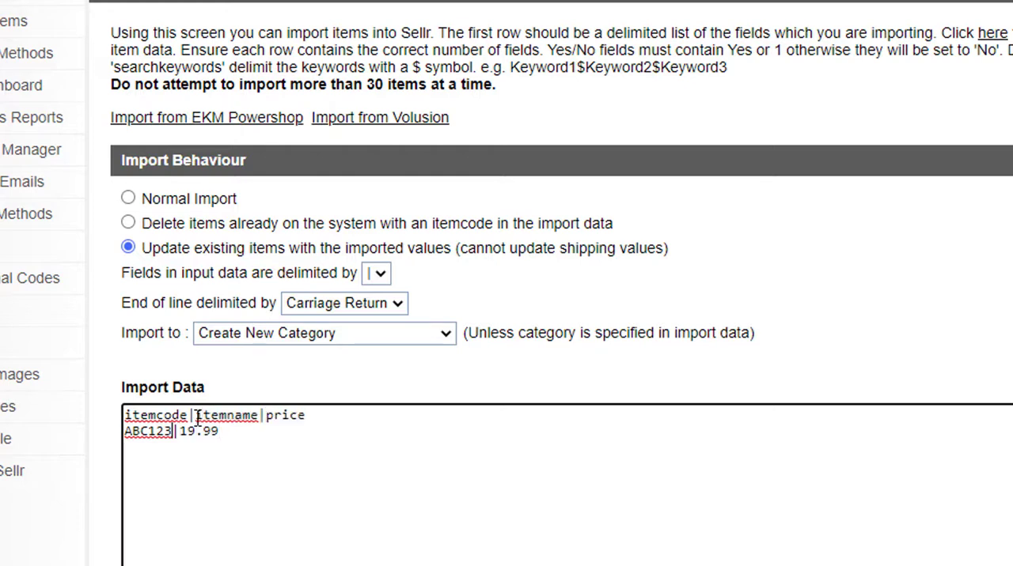
pyautogui.hotkey('ctrl', 'BackSpace')
pyautogui.write('TST01')
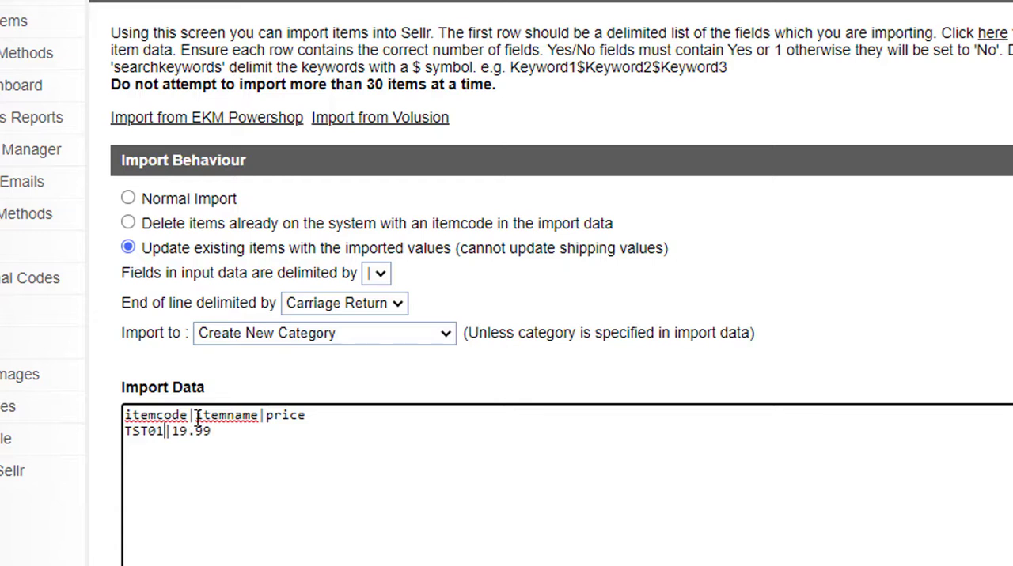
pyautogui.press('Right')
pyautogui.press('Right')
pyautogui.write('Test Import')
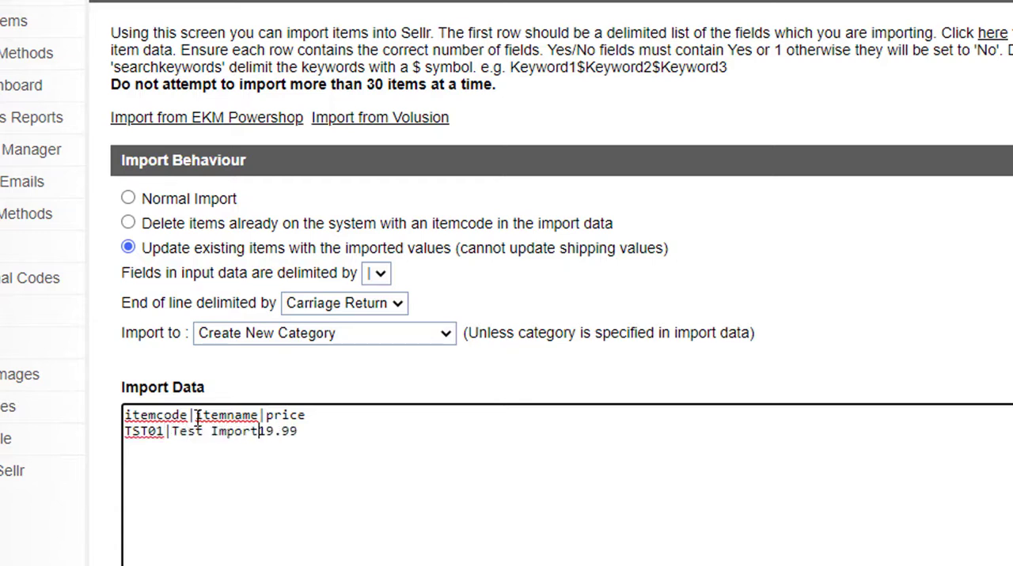
pyautogui.write('|')
# Duplicate the TST01 row onto a new line directly below it.
pyautogui.click(260, 474)
pyautogui.moveTo(324, 436); pyautogui.dragTo(115, 438)
pyautogui.hotkey('ctrl', 'c')
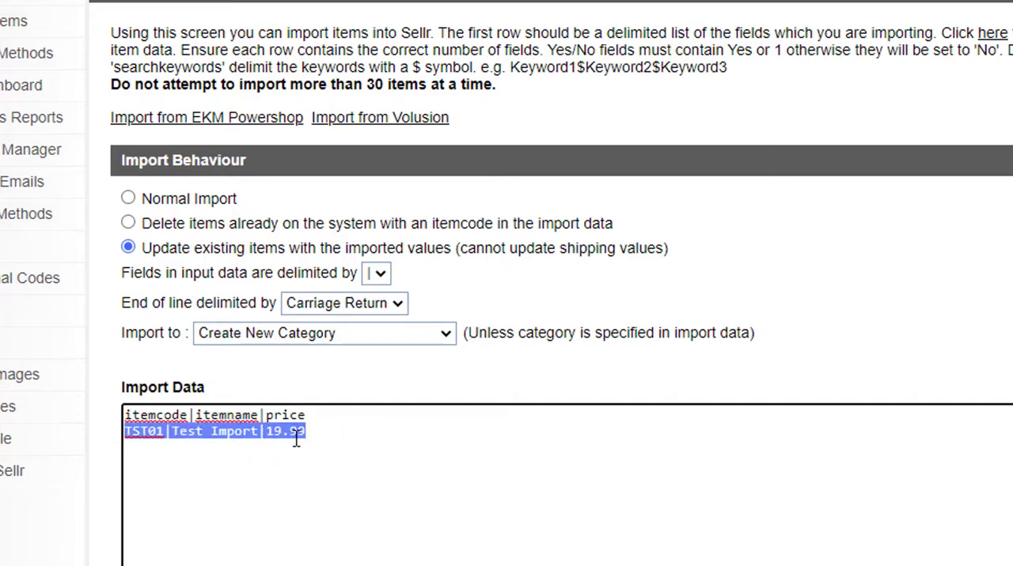
pyautogui.click(323, 432)
pyautogui.press('Return')
pyautogui.hotkey('ctrl', 'v')
# Change the second item row to code TST02, name Test Import 2 and price 29.99.
pyautogui.click(166, 447)
pyautogui.press('BackSpace')
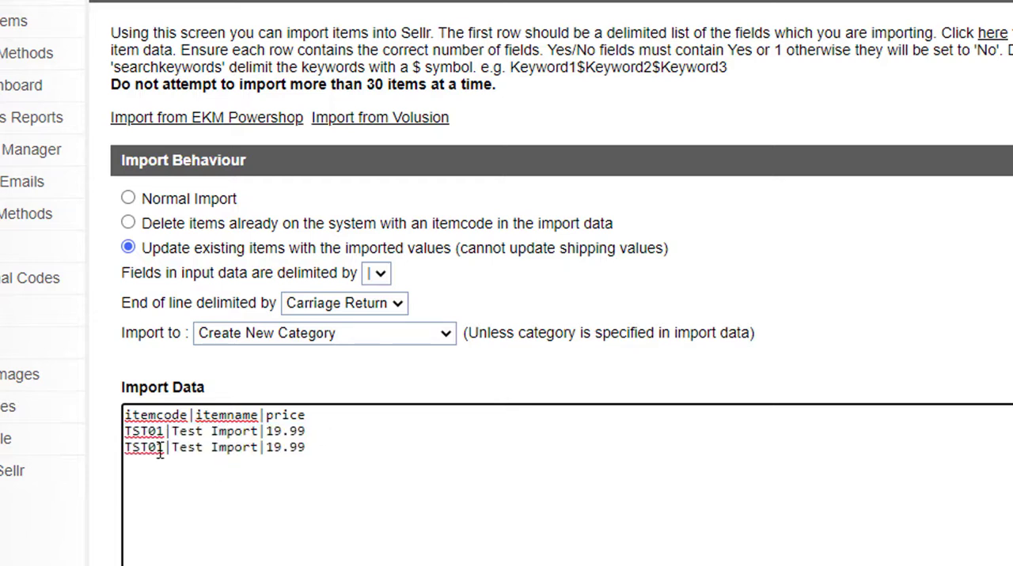
pyautogui.write('2')
pyautogui.click(260, 448)
pyautogui.write('2')
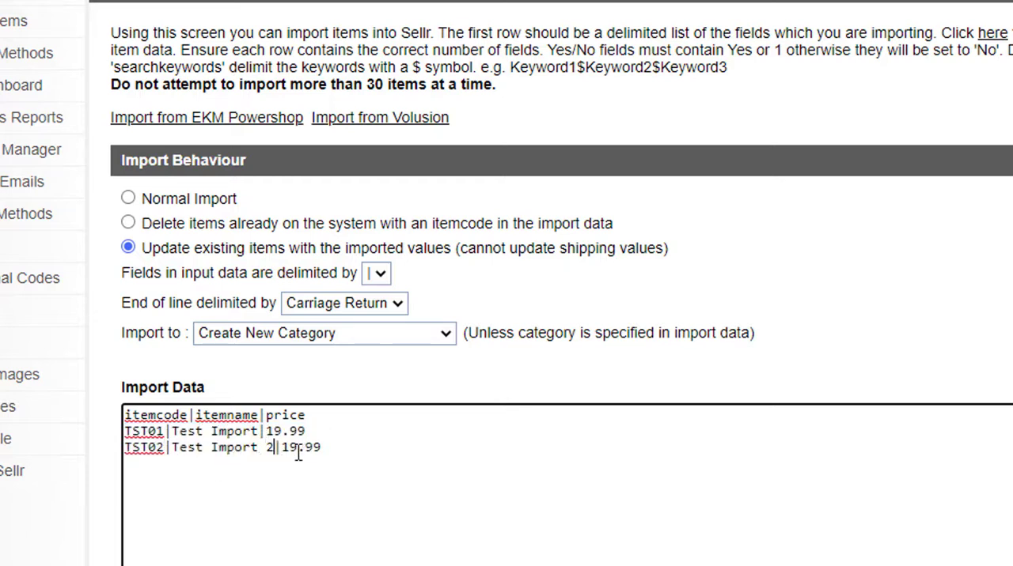
pyautogui.moveTo(281, 448); pyautogui.dragTo(289, 449)
pyautogui.write('2')
# Set the import behaviour to Normal Import and the target category to Cameras > Accessories.
pyautogui.click(128, 198)
pyautogui.click(394, 483)
pyautogui.click(411, 333)
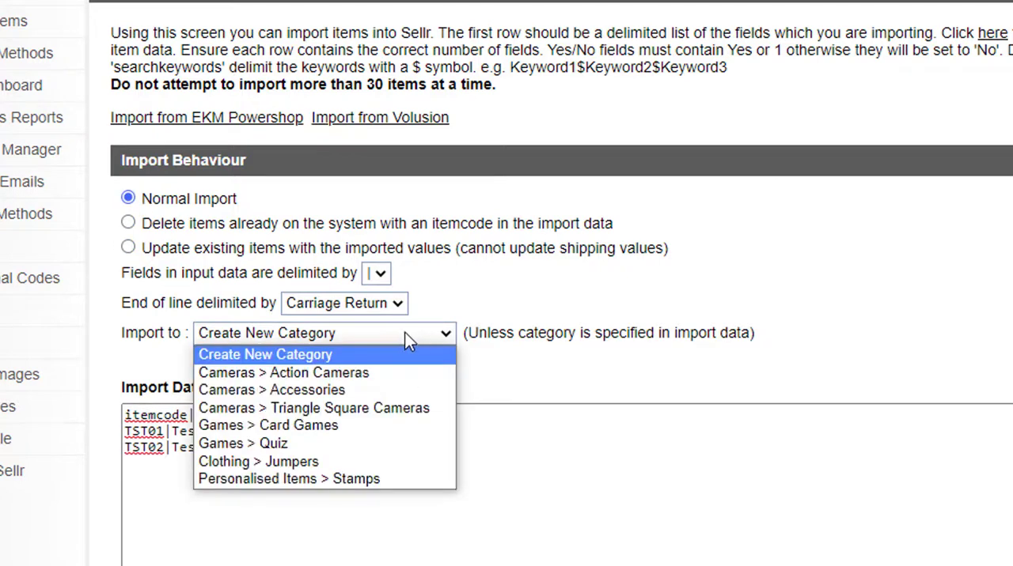
pyautogui.click(290, 354)
pyautogui.click(398, 332)
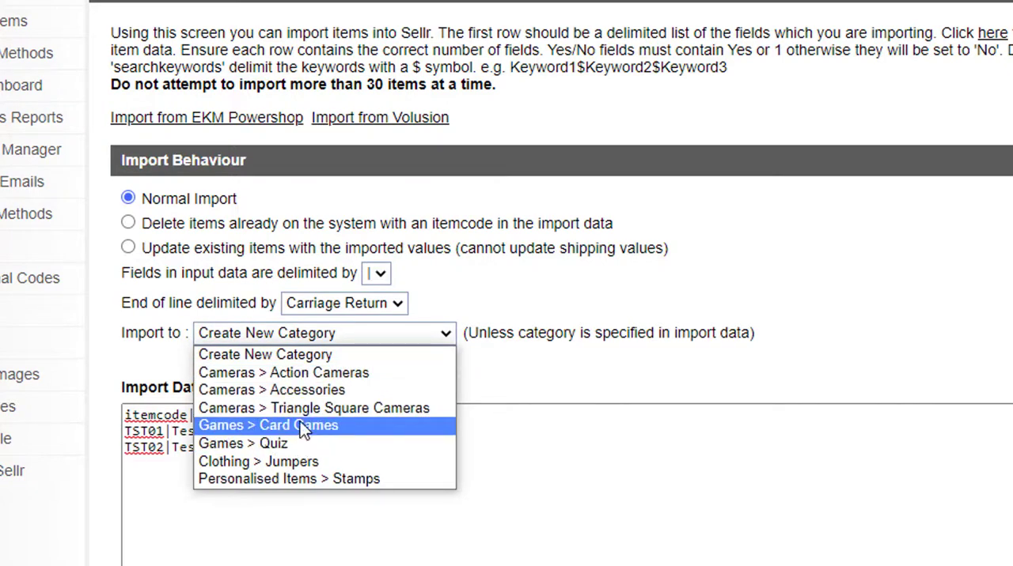
pyautogui.click(299, 391)
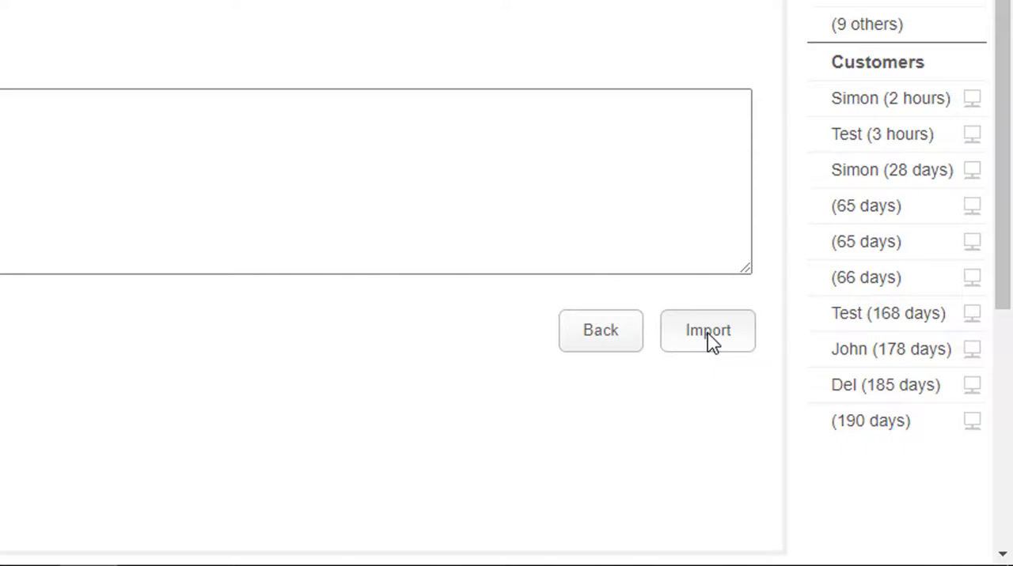
# Run the import of the two test items and return to the import form.
pyautogui.click(708, 332)
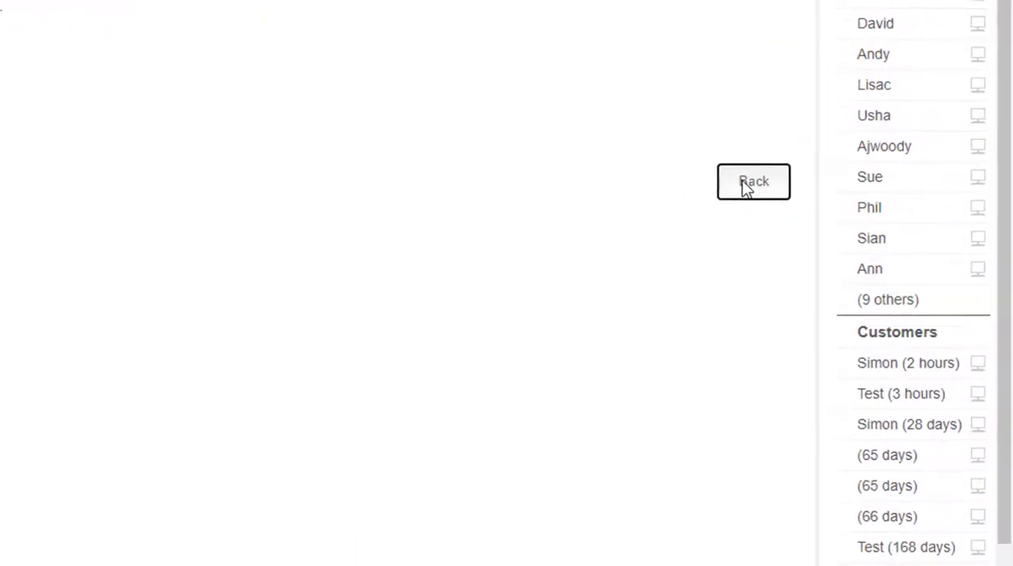
pyautogui.click(756, 190)
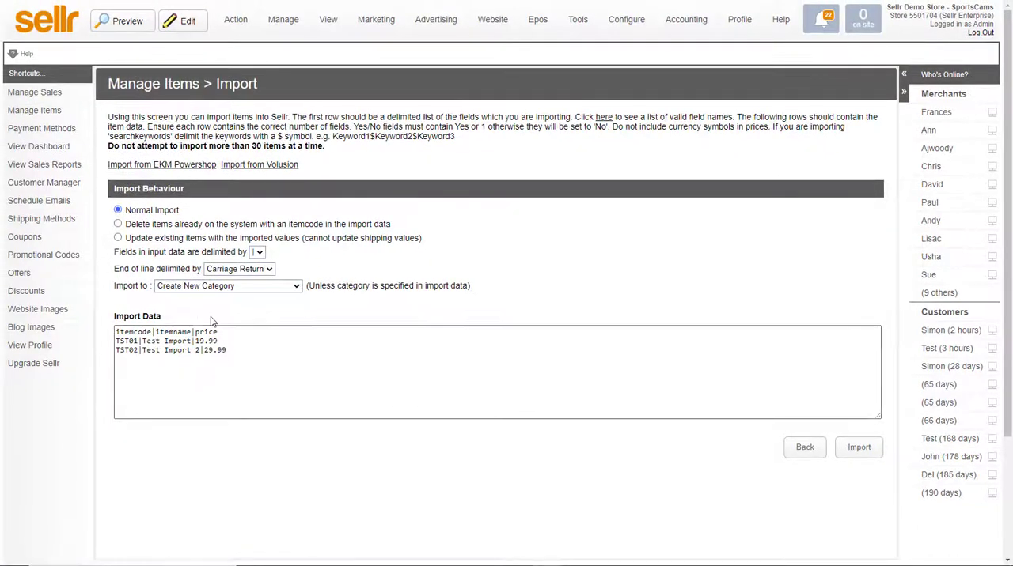
# Open the item list and show the Cameras > Accessories category to check the imported items.
pyautogui.click(283, 19)
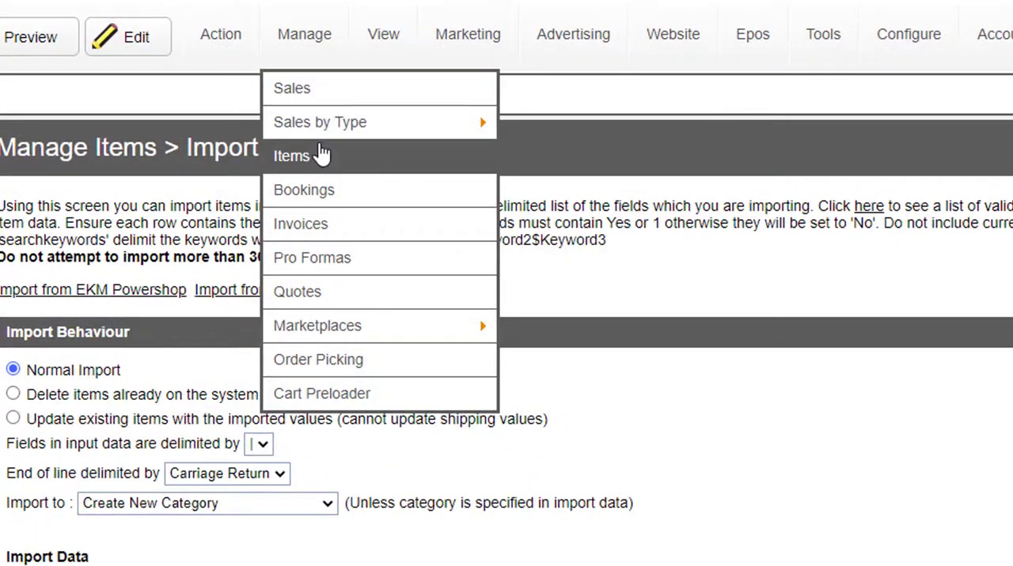
pyautogui.click(320, 155)
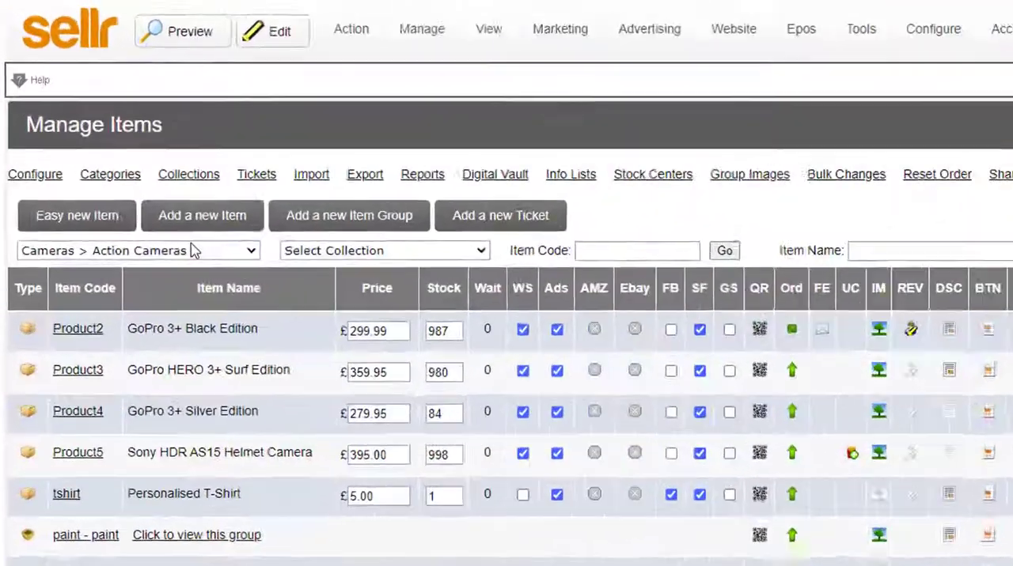
pyautogui.click(193, 251)
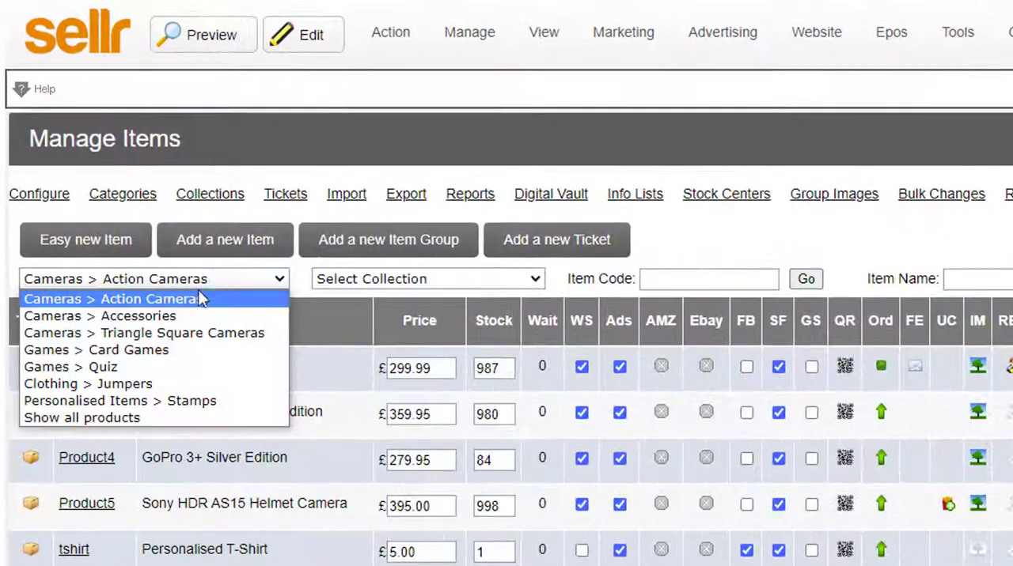
pyautogui.click(153, 285)
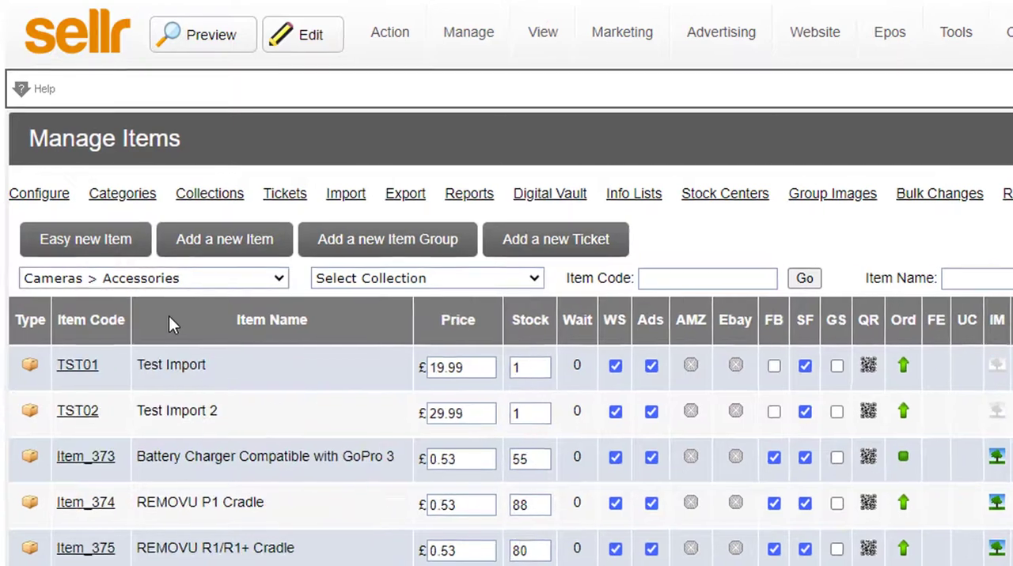